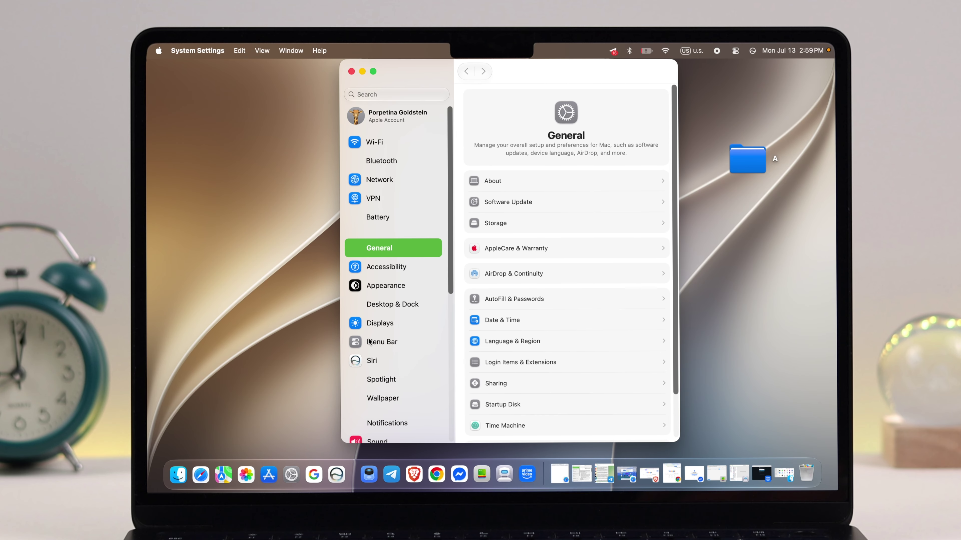
# Step: Look through the apps in Siri's app access list and the app results in the Spotlight settings
pyautogui.click(386, 219)
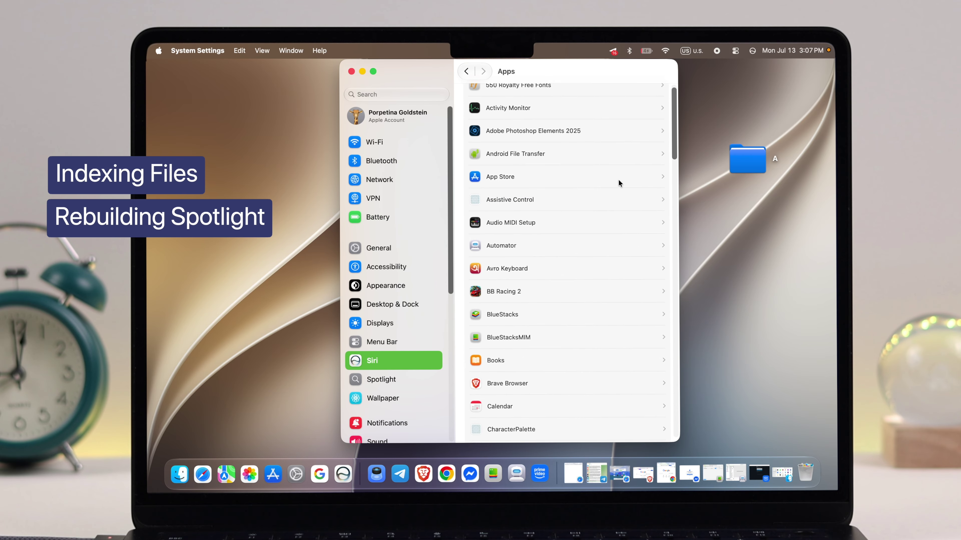
pyautogui.scroll(-10, 618, 180)
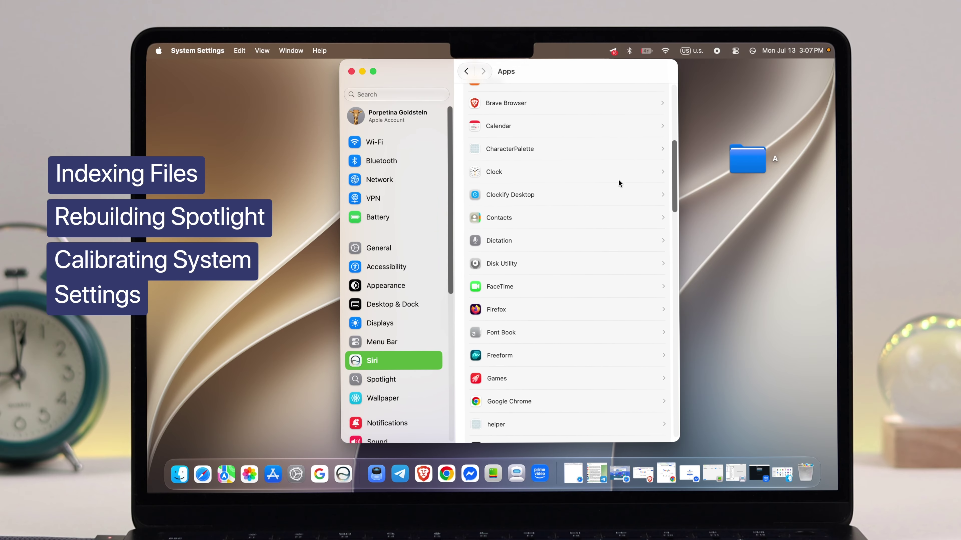
pyautogui.scroll(-10, 619, 183)
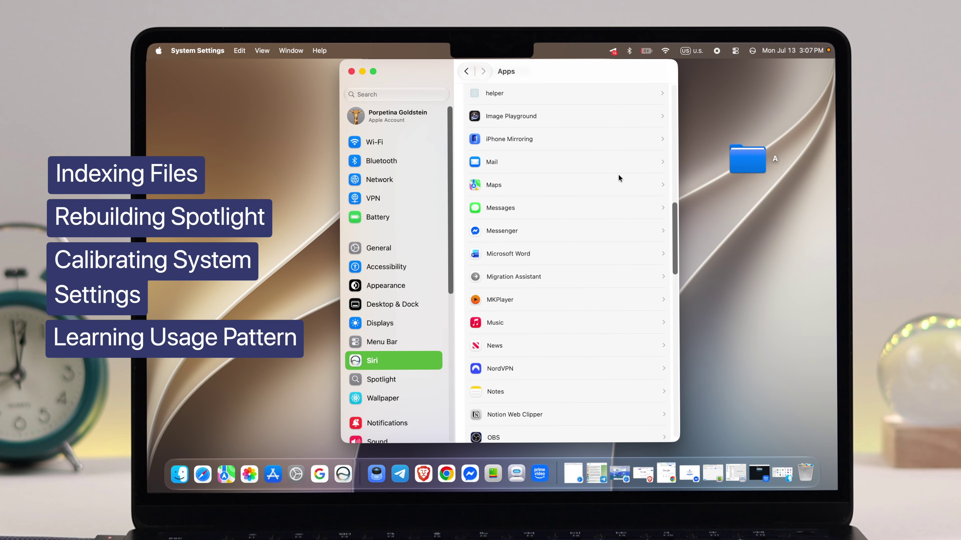
pyautogui.scroll(-5, 620, 177)
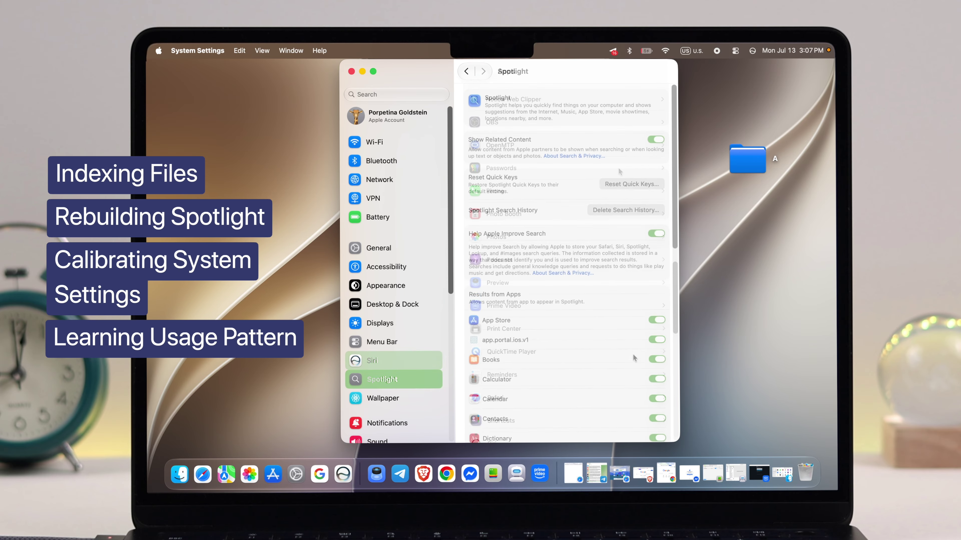
pyautogui.scroll(-5, 635, 358)
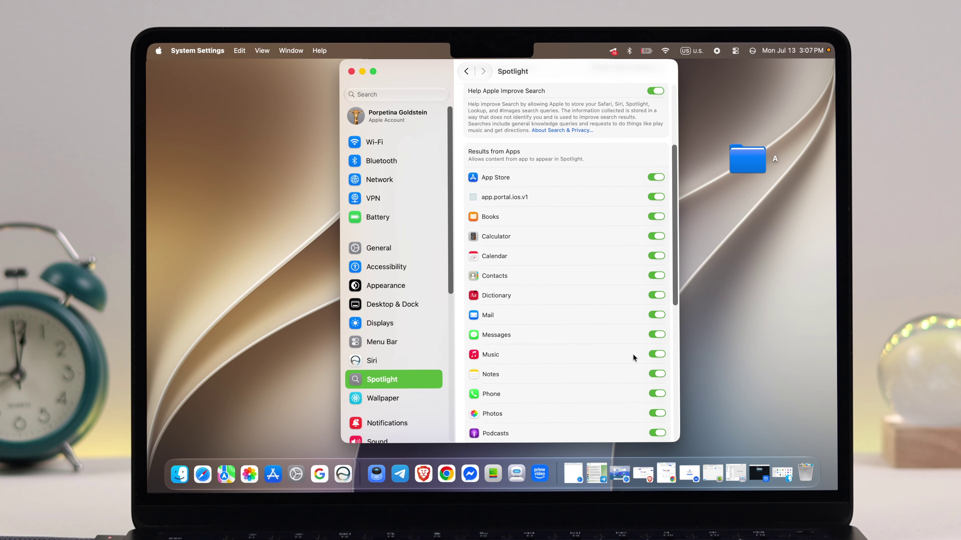
pyautogui.scroll(-2, 633, 353)
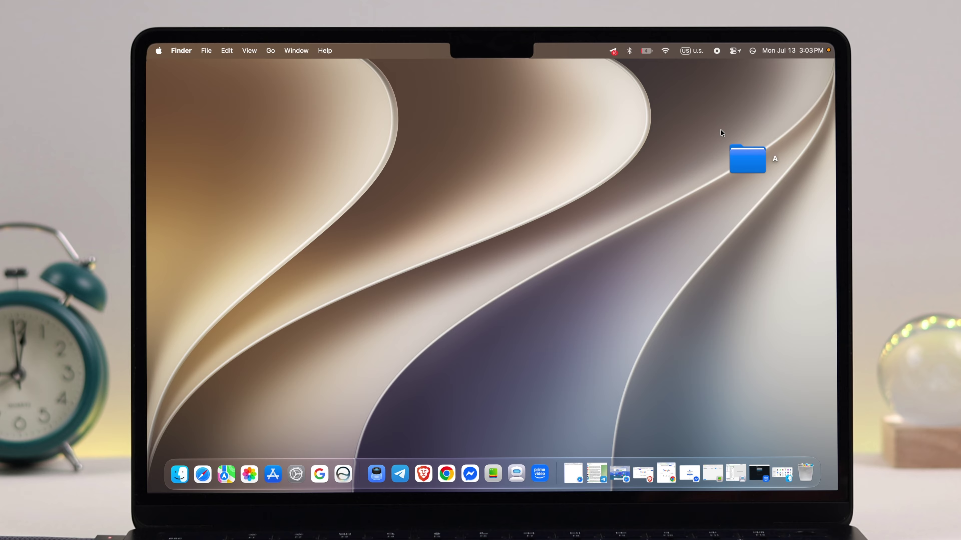
pyautogui.press('super+space')
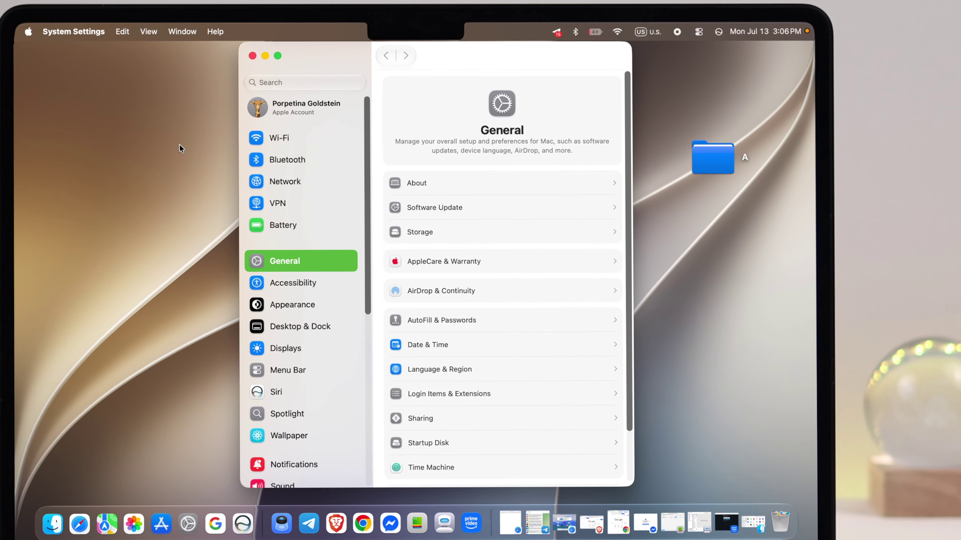
# Step: Turn off Learn from this App for Safari in Siri's app access settings
pyautogui.click(282, 390)
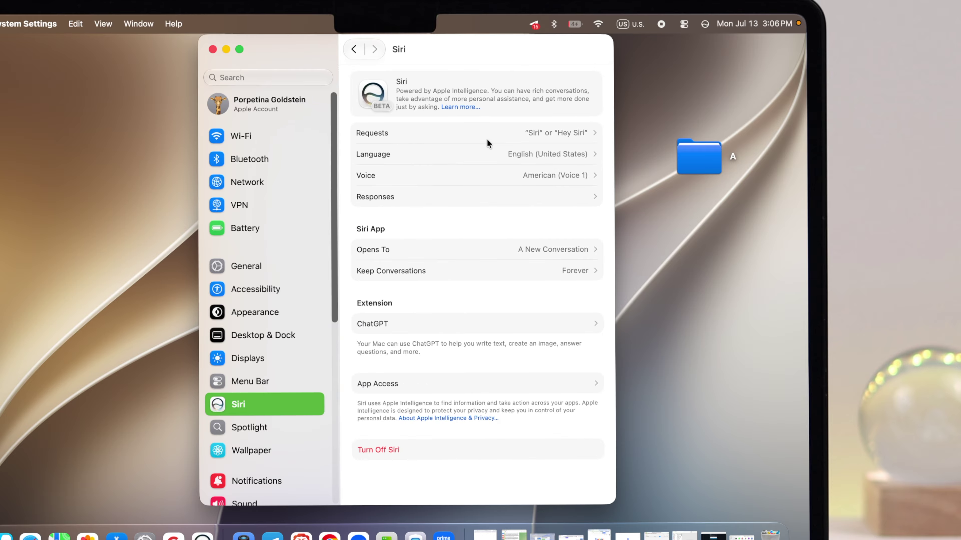
pyautogui.click(586, 384)
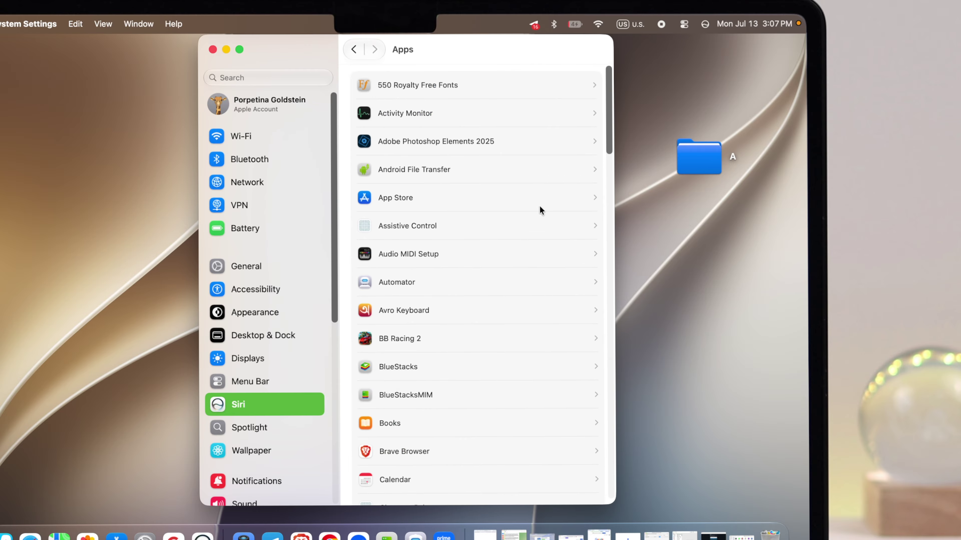
pyautogui.scroll(-4, 541, 186)
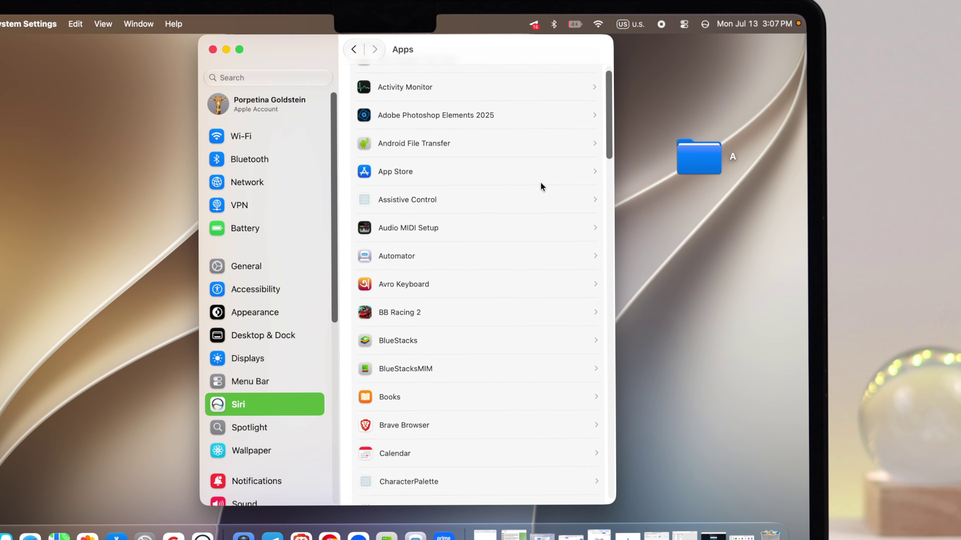
pyautogui.scroll(-10, 541, 185)
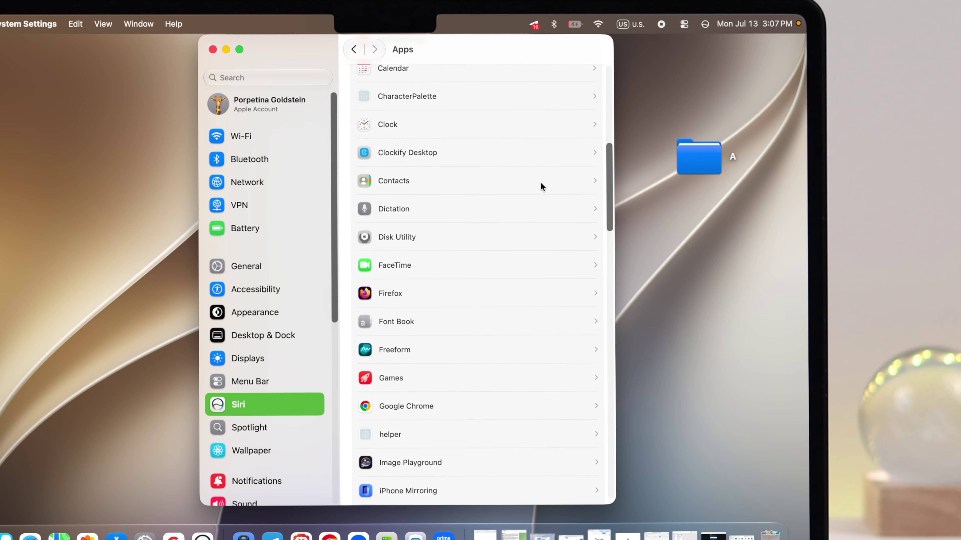
pyautogui.scroll(-10, 540, 181)
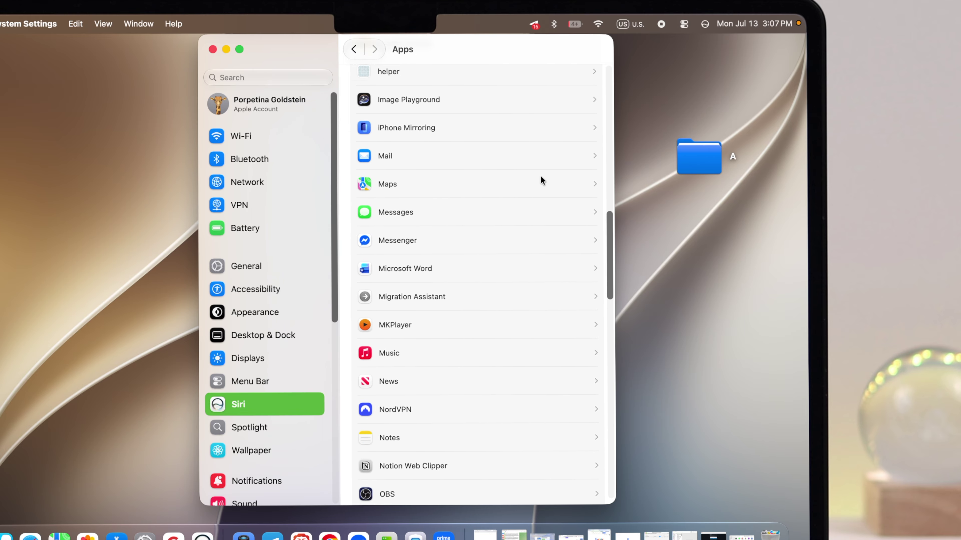
pyautogui.scroll(-12, 541, 175)
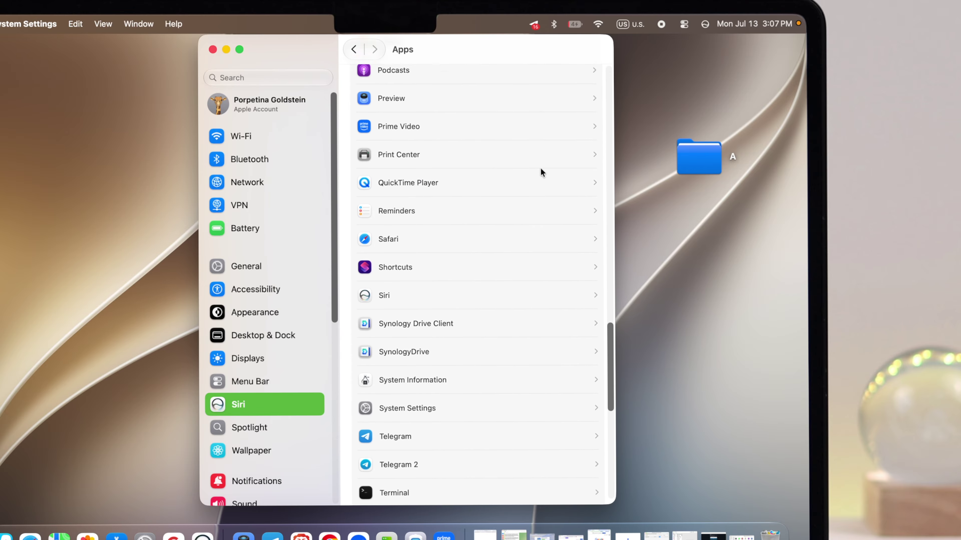
pyautogui.scroll(-3, 540, 172)
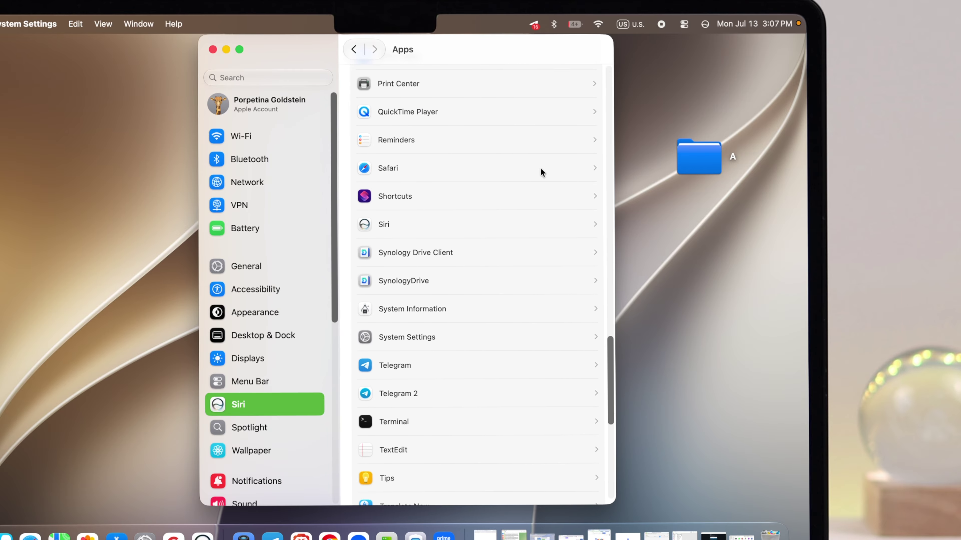
pyautogui.click(554, 167)
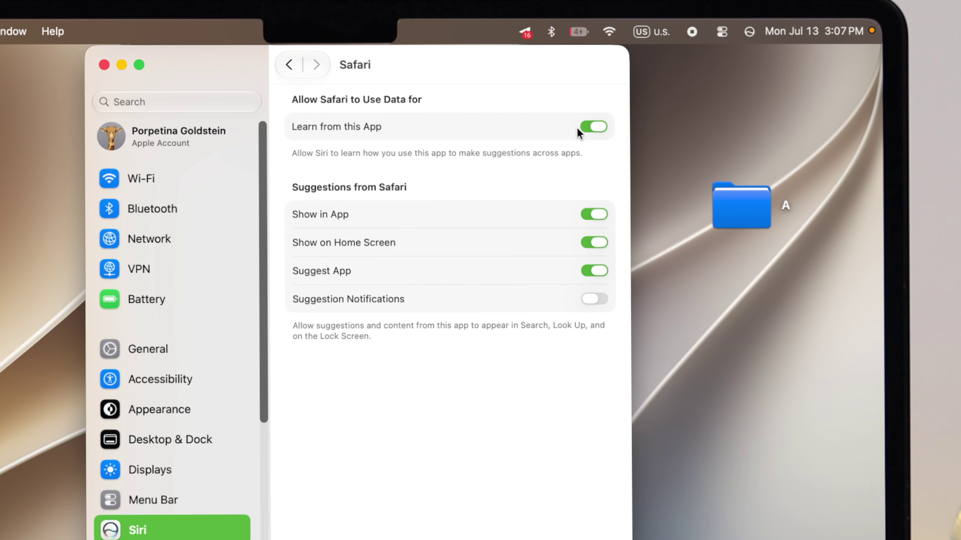
pyautogui.click(587, 126)
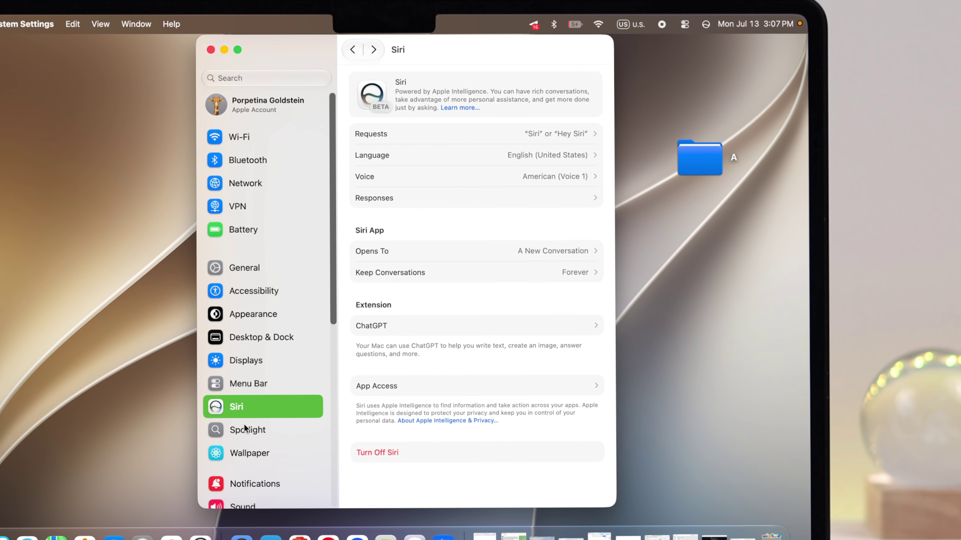
# Step: Turn off Spotlight results from app.portal.ios.v1, Books, Calculator, Calendar, Contacts, Messages, Music and Notes
pyautogui.click(246, 429)
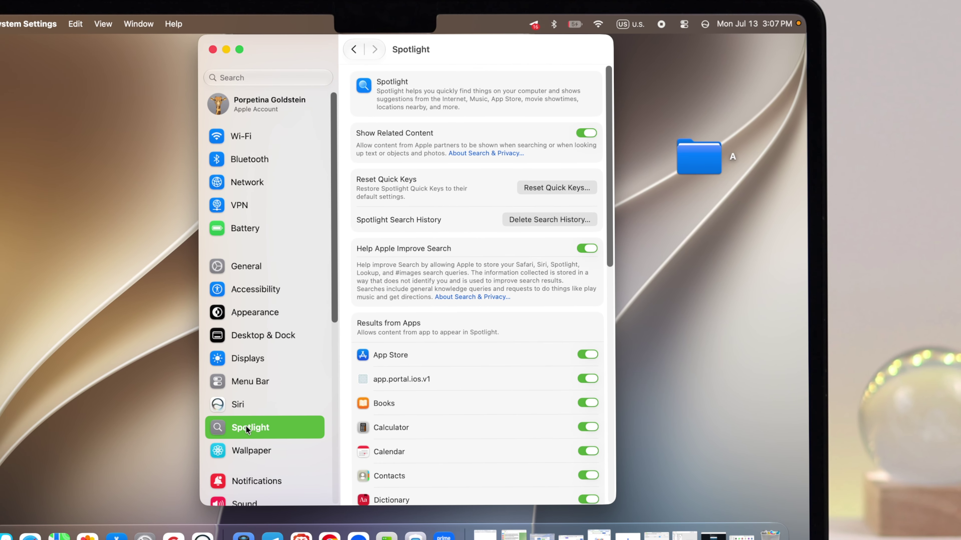
pyautogui.scroll(-2, 559, 400)
pyautogui.scroll(-6, 558, 397)
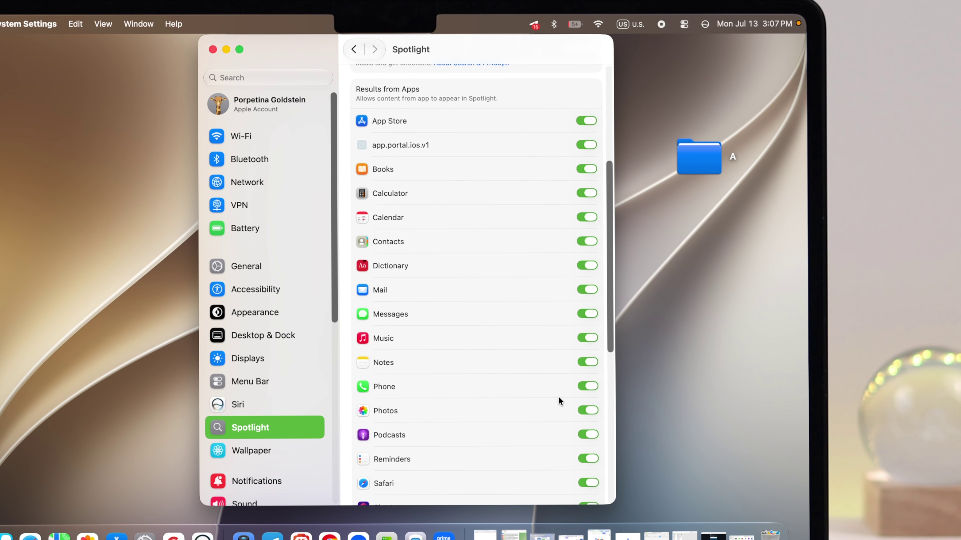
pyautogui.scroll(3, 557, 396)
pyautogui.click(586, 219)
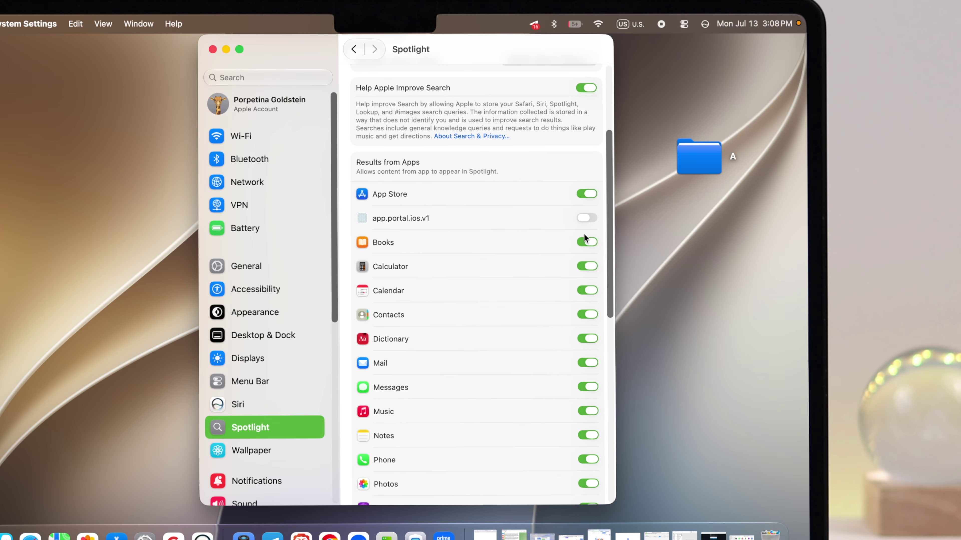
pyautogui.click(585, 243)
pyautogui.click(586, 267)
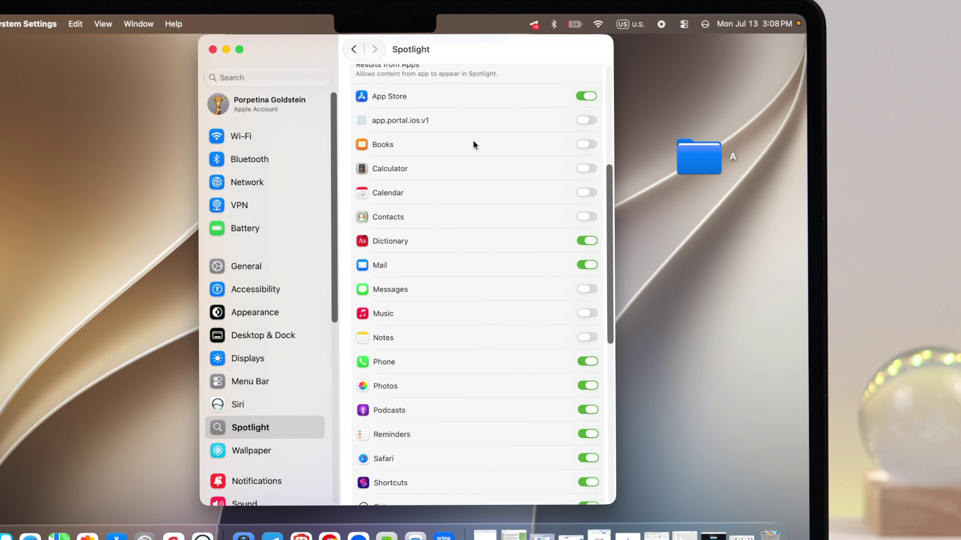
pyautogui.scroll(7, 474, 144)
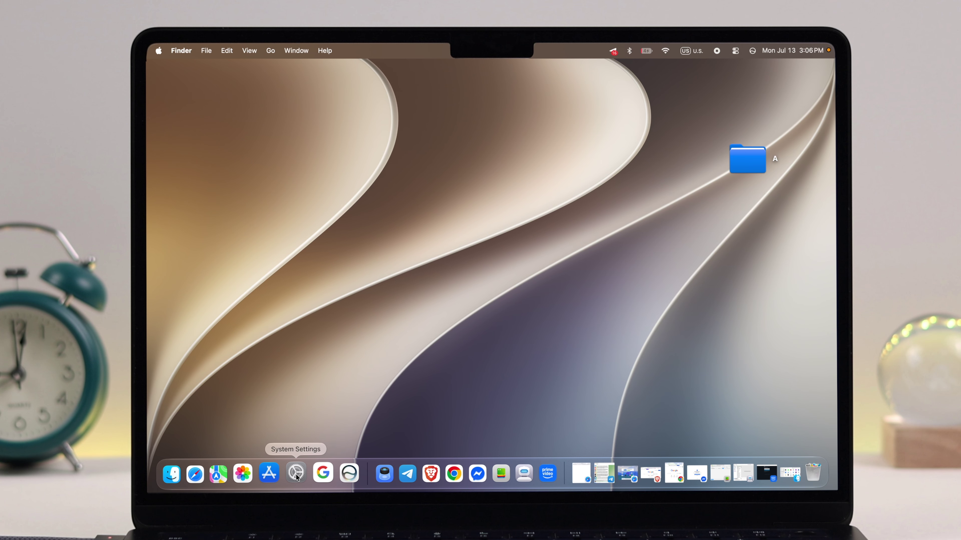
# Step: Remove Brave Browser and all other apps from the Open at Login list in the General system settings
pyautogui.click(296, 474)
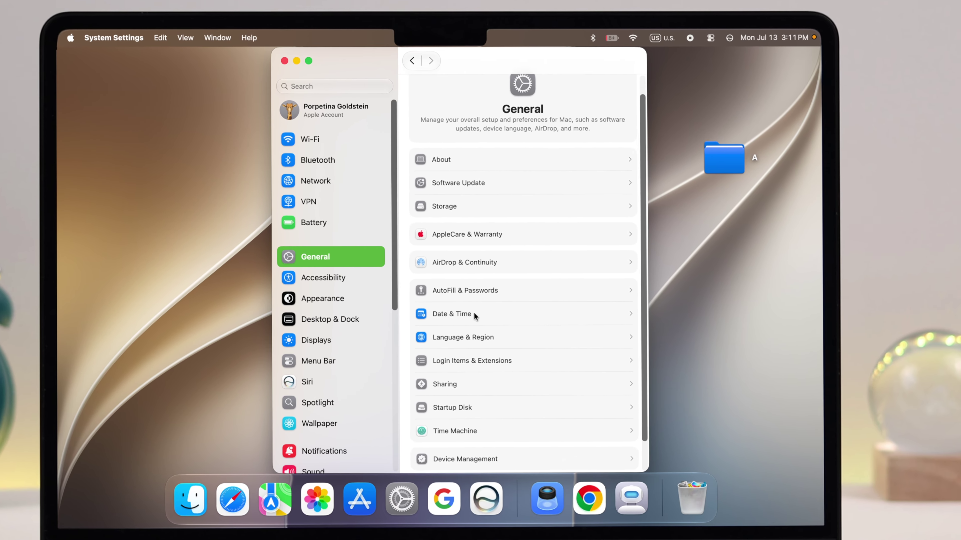
pyautogui.scroll(-3, 522, 299)
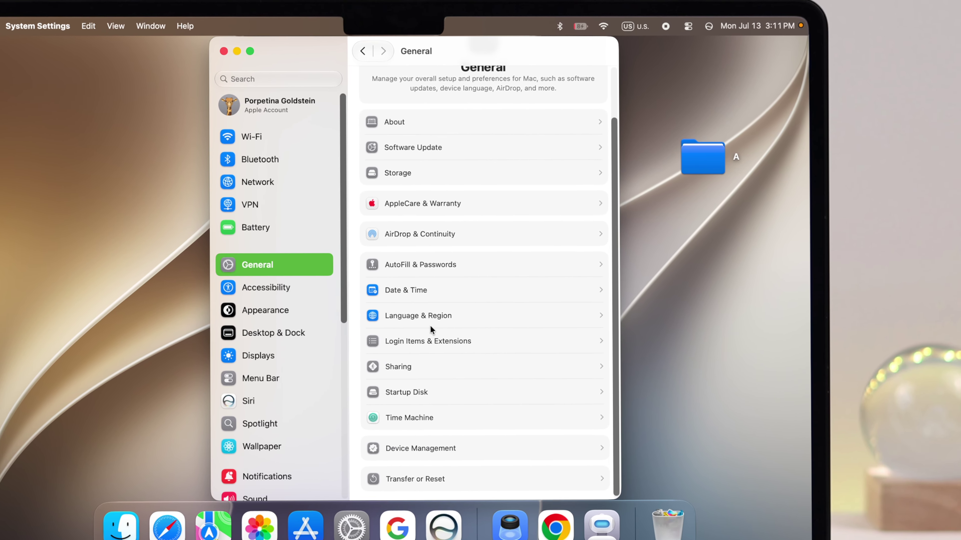
pyautogui.scroll(1, 422, 330)
pyautogui.click(431, 338)
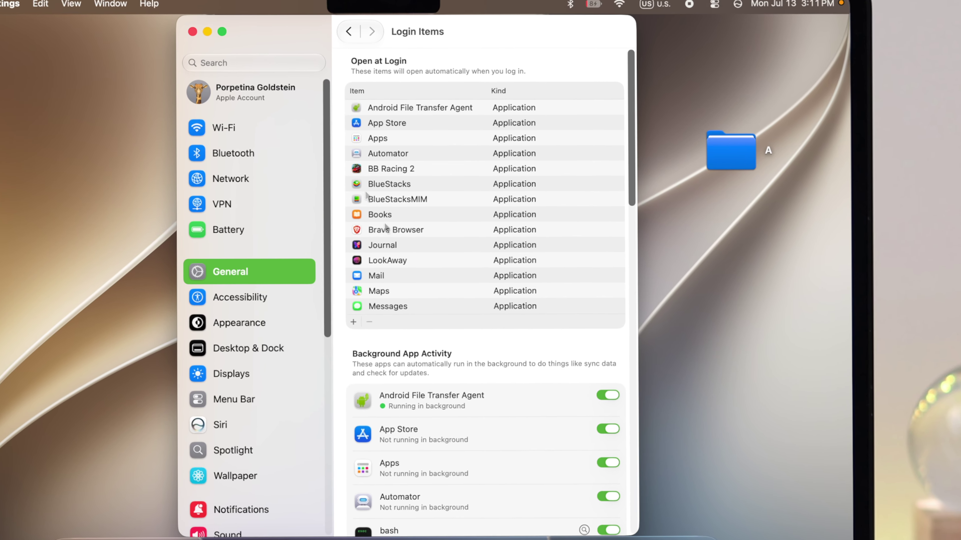
pyautogui.click(386, 228)
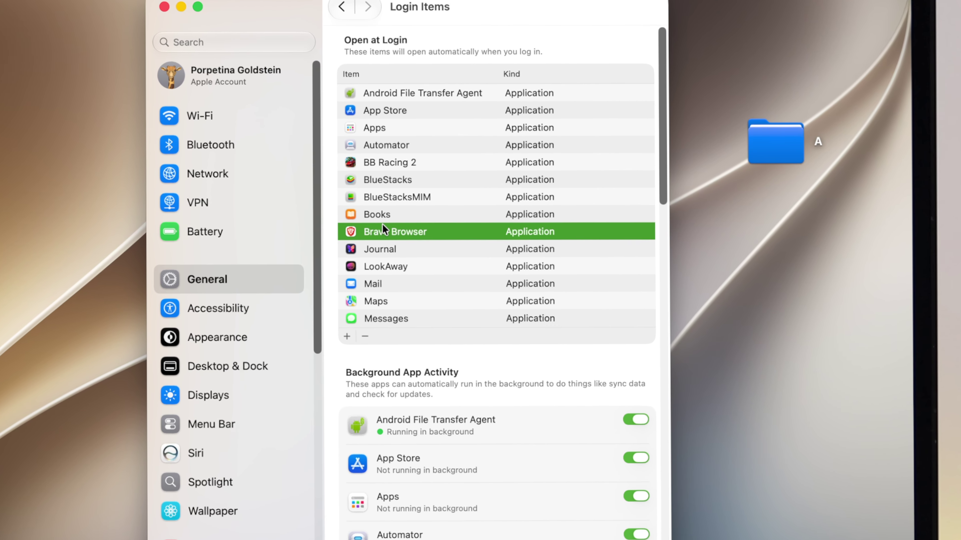
pyautogui.click(363, 342)
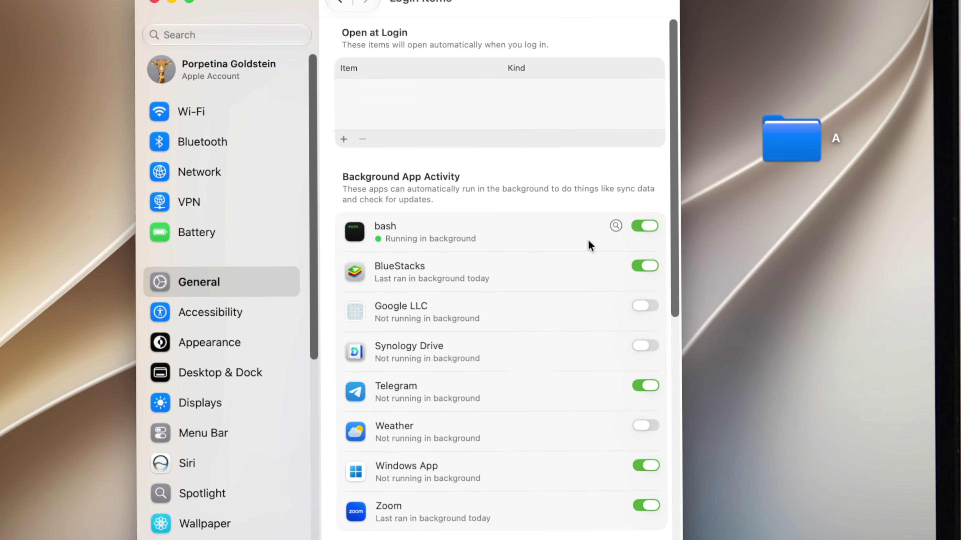
# Step: Turn off background app activity for bash, BlueStacks and Telegram
pyautogui.click(639, 227)
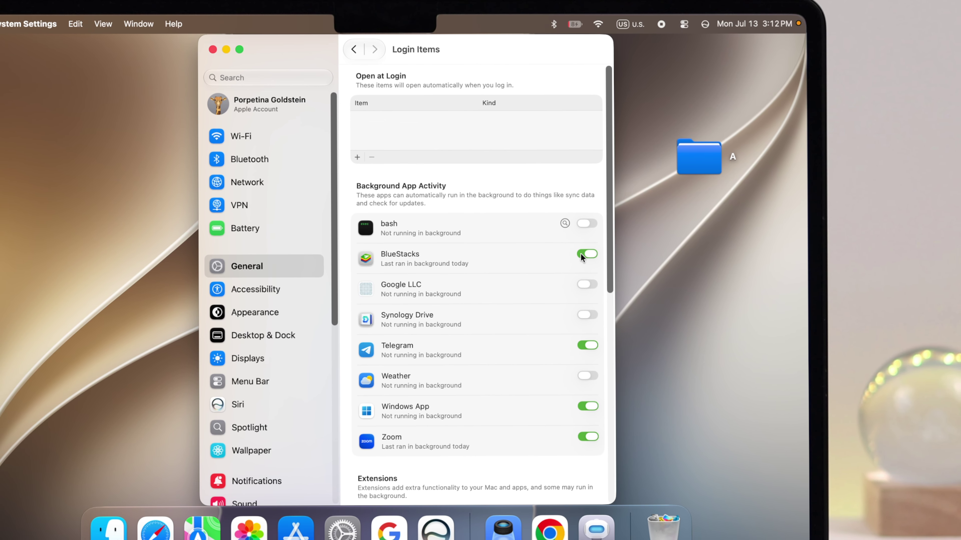
pyautogui.click(581, 255)
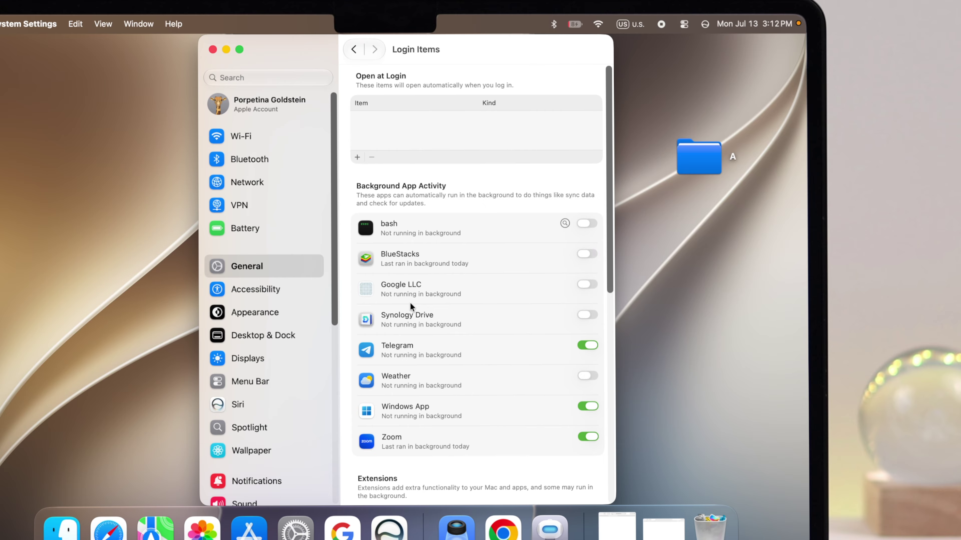
pyautogui.click(580, 345)
pyautogui.click(587, 345)
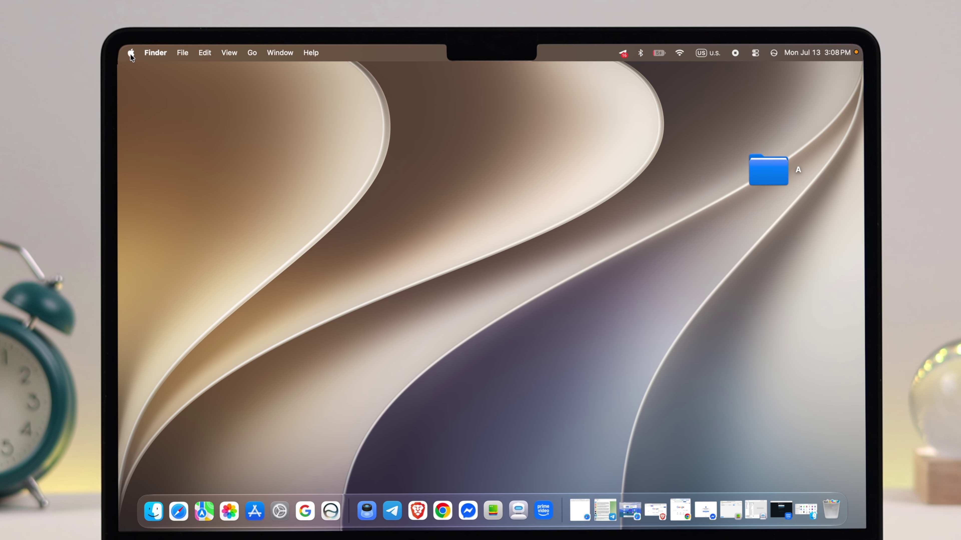
# Step: Force quit all running applications at once, including Finder
pyautogui.click(130, 50)
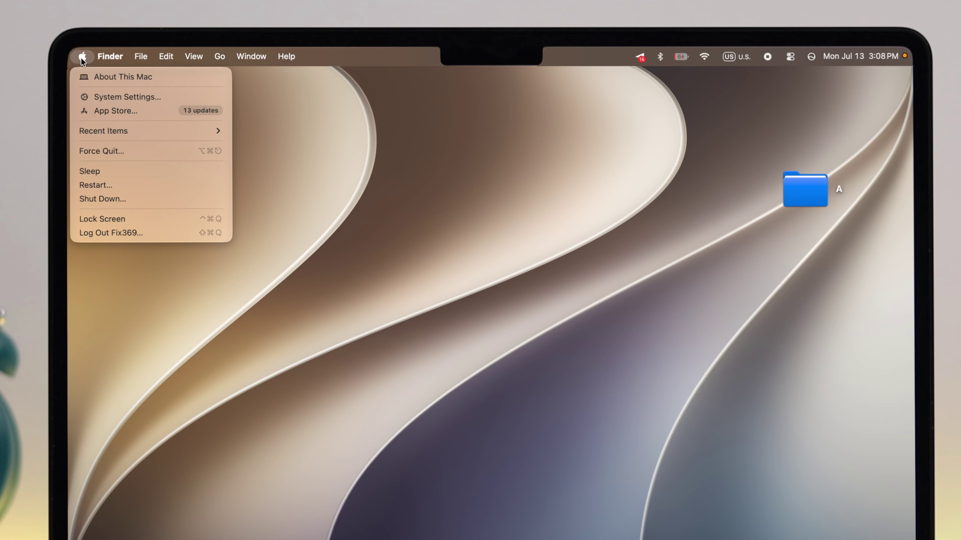
pyautogui.click(102, 151)
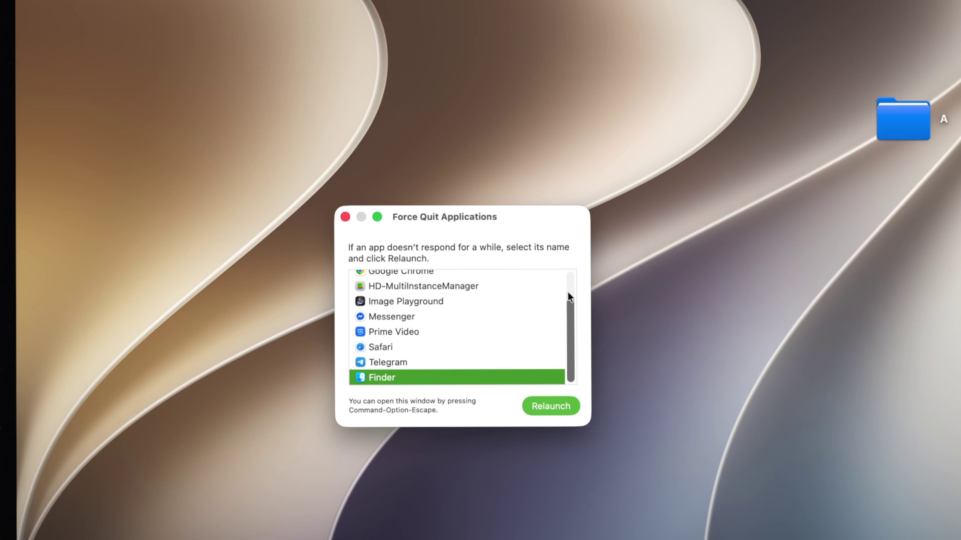
pyautogui.click(568, 292)
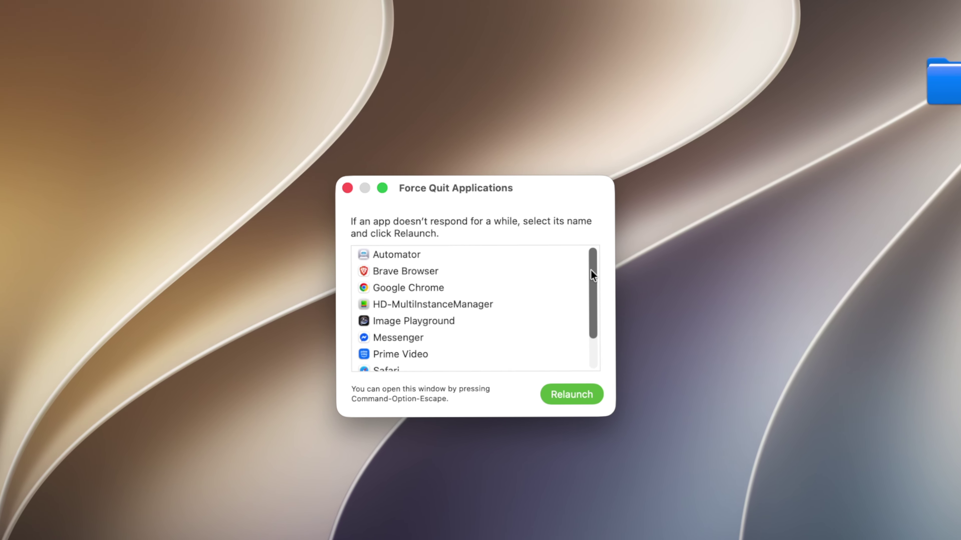
pyautogui.click(592, 349)
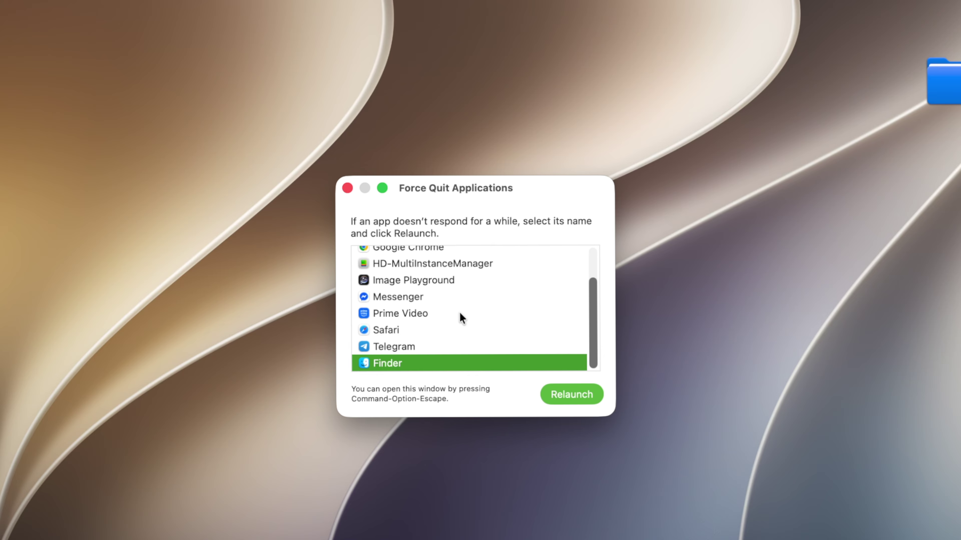
pyautogui.press('super+a')
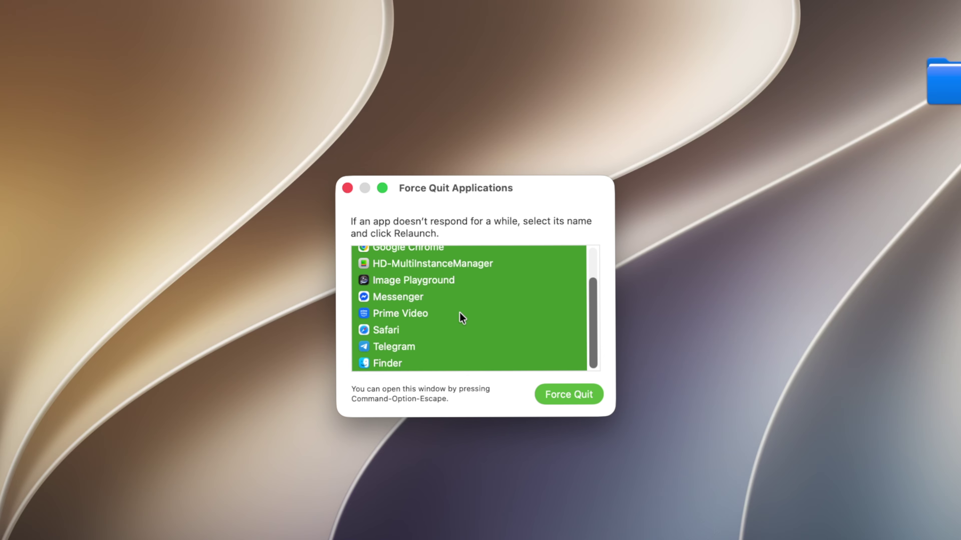
pyautogui.click(562, 397)
pyautogui.click(525, 358)
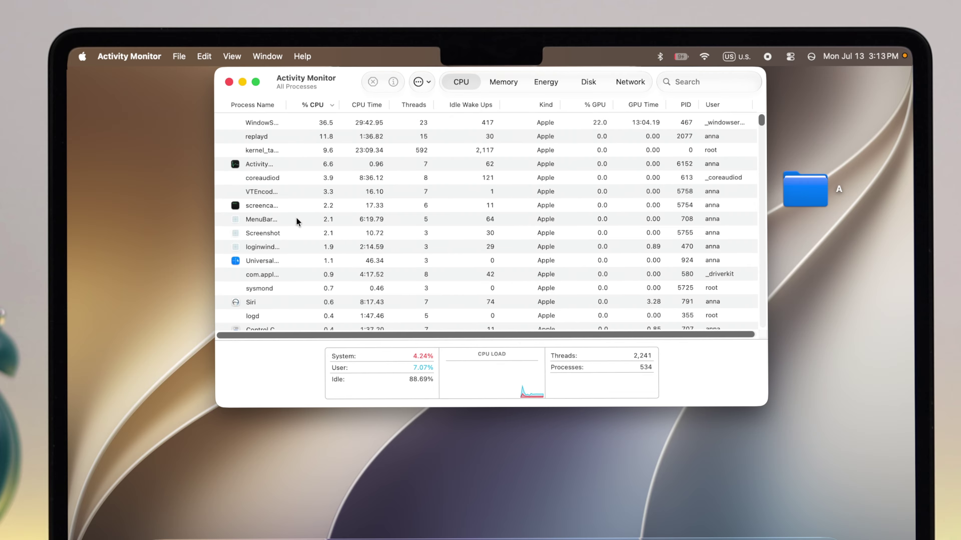
# Step: Examine the running processes sorted by CPU usage in Activity Monitor
pyautogui.scroll(-10, 297, 217)
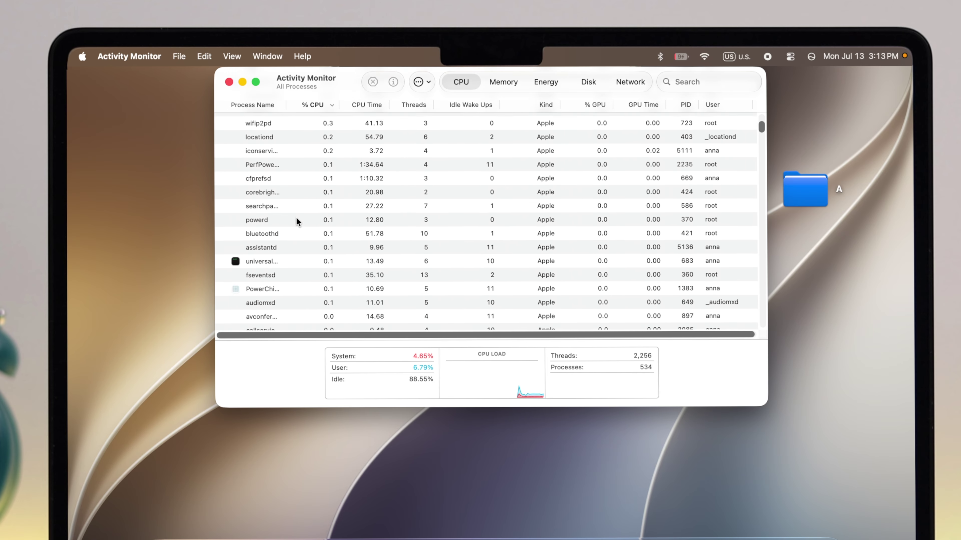
pyautogui.scroll(5, 297, 218)
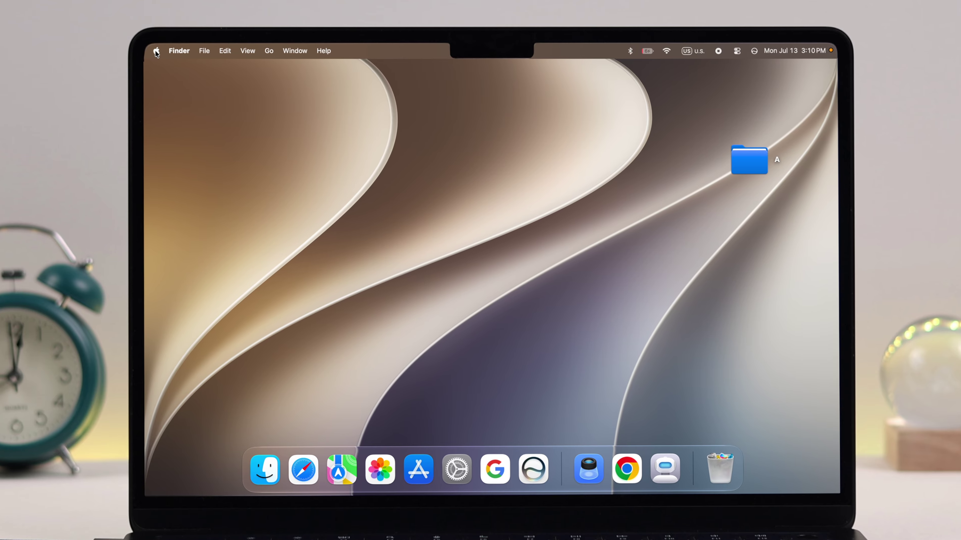
# Step: In System Settings, switch the system appearance to Dark and return it to Light
pyautogui.click(158, 50)
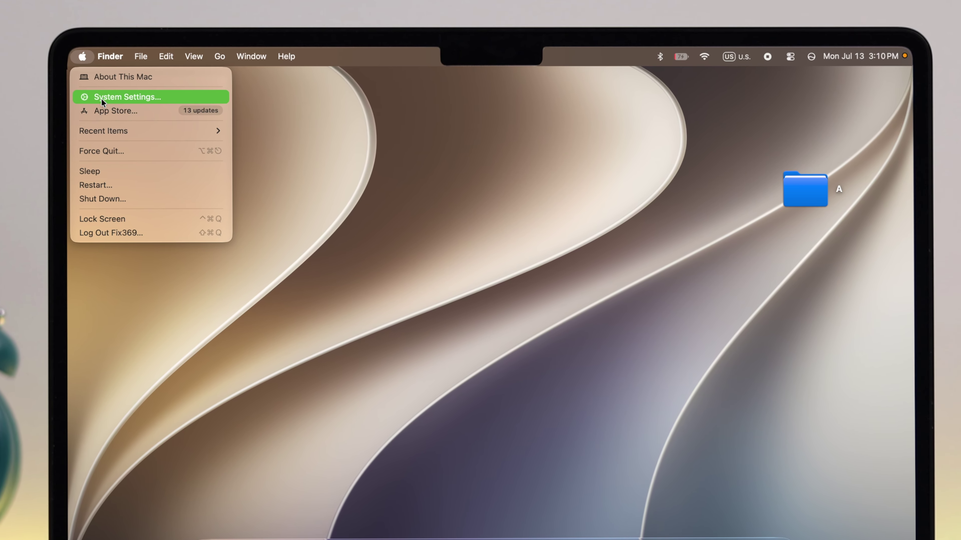
pyautogui.click(101, 97)
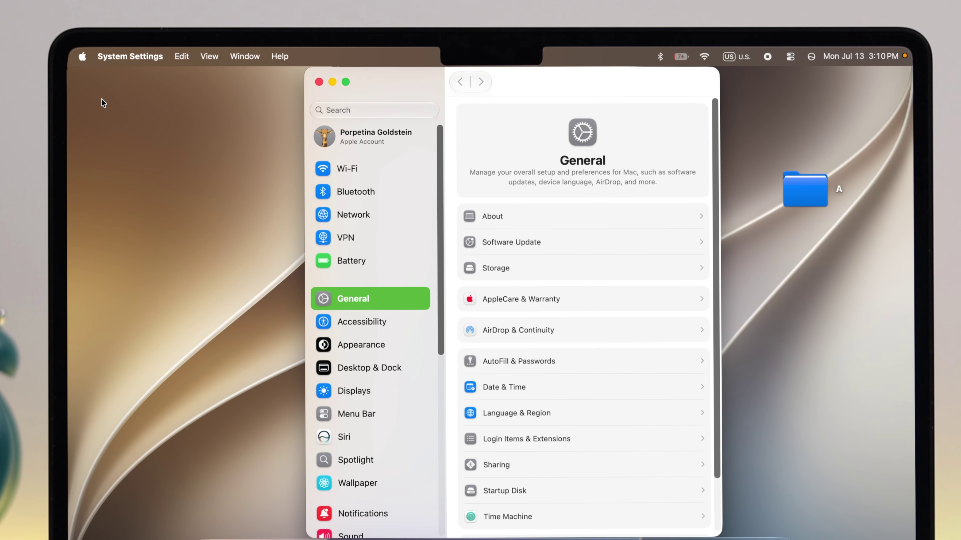
pyautogui.click(372, 349)
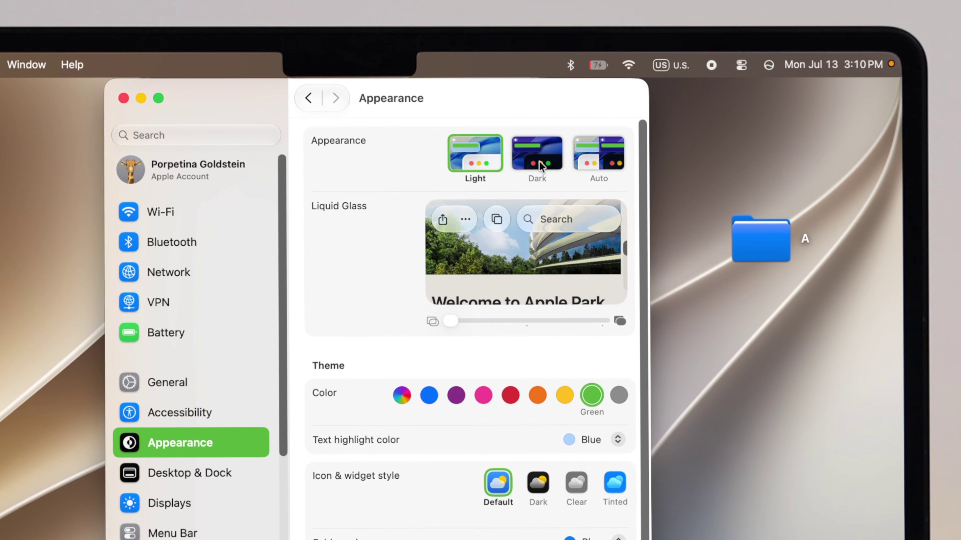
pyautogui.click(637, 134)
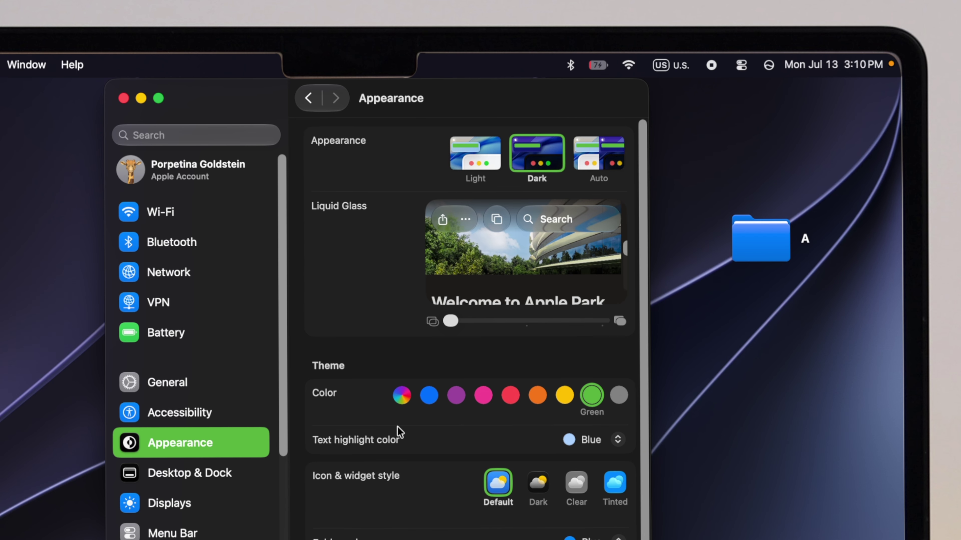
pyautogui.click(474, 162)
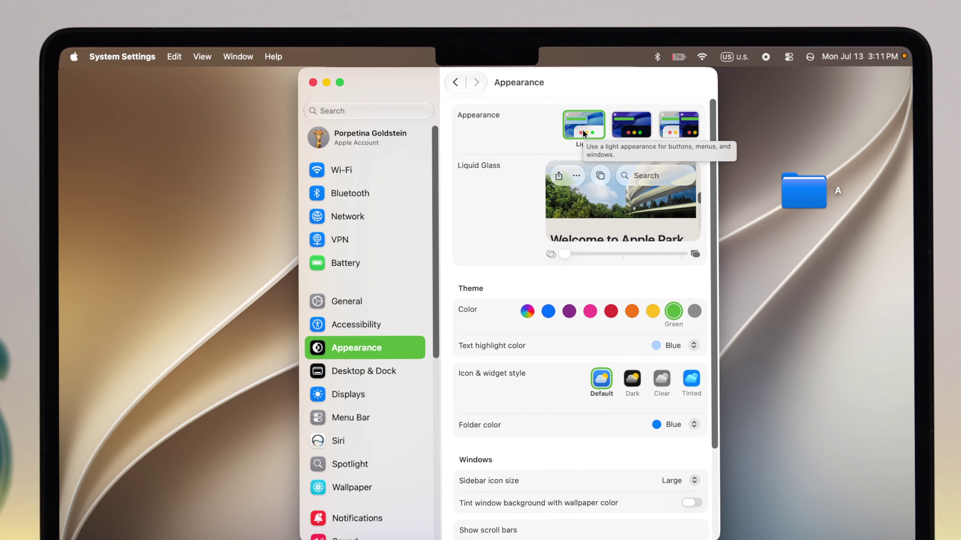
# Step: Lower the built-in display's brightness to a medium level in the Displays settings
pyautogui.click(272, 441)
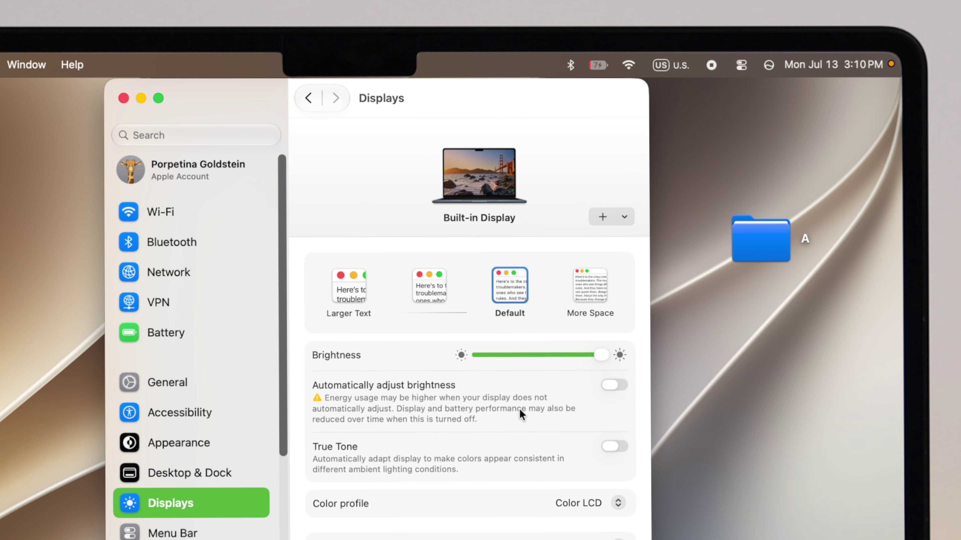
pyautogui.moveTo(560, 354); pyautogui.dragTo(572, 354)
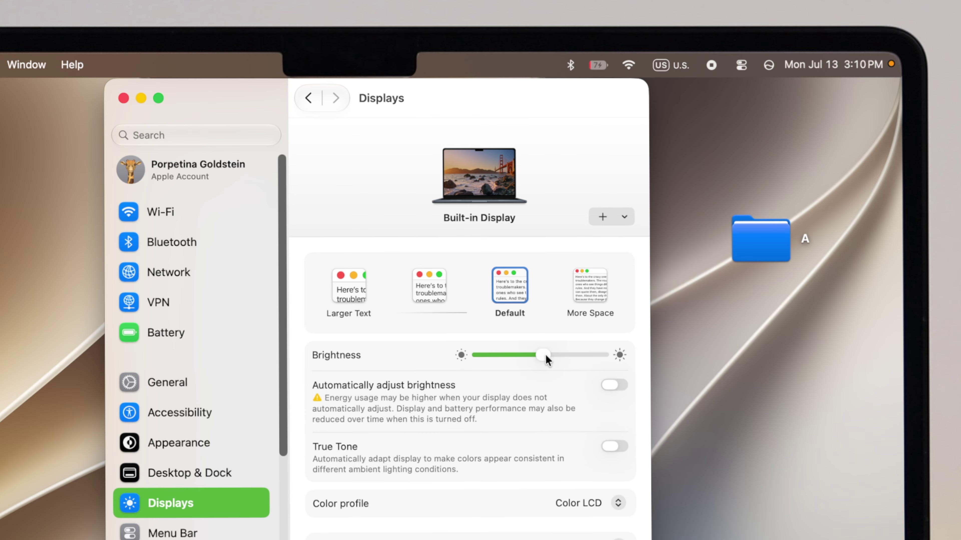
pyautogui.moveTo(544, 355); pyautogui.dragTo(572, 358)
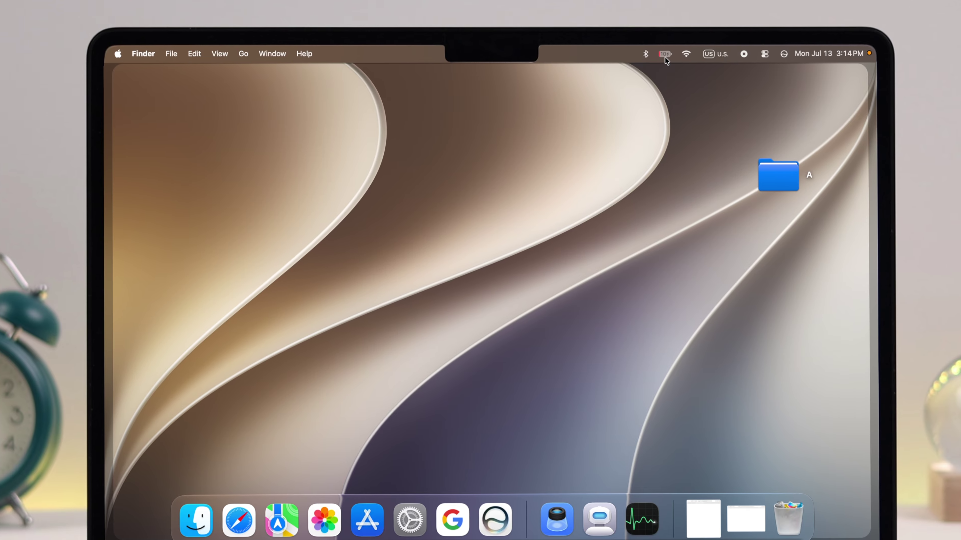
# Step: In the Battery charging options, set the charge limit to 100% and back to 90%, and turn on Optimized Battery Charging
pyautogui.click(648, 50)
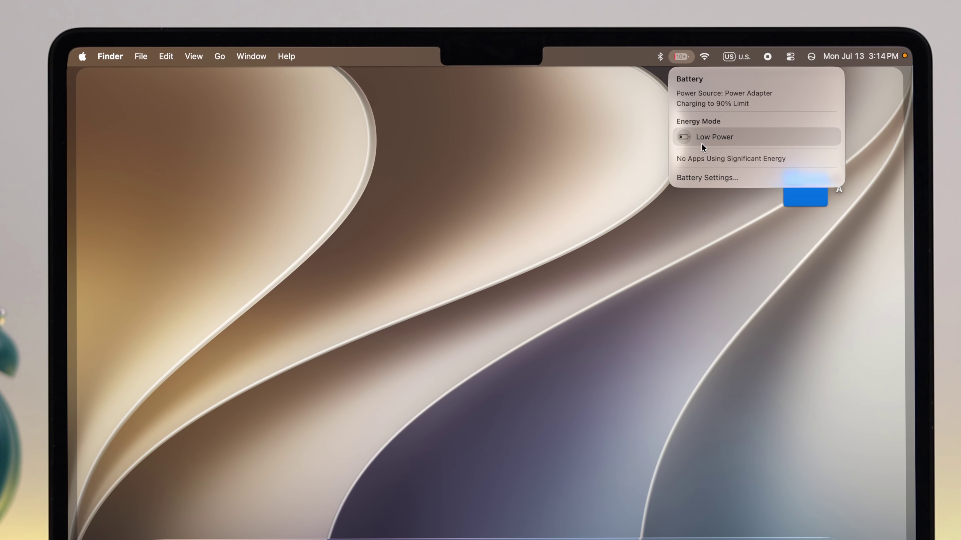
pyautogui.click(702, 176)
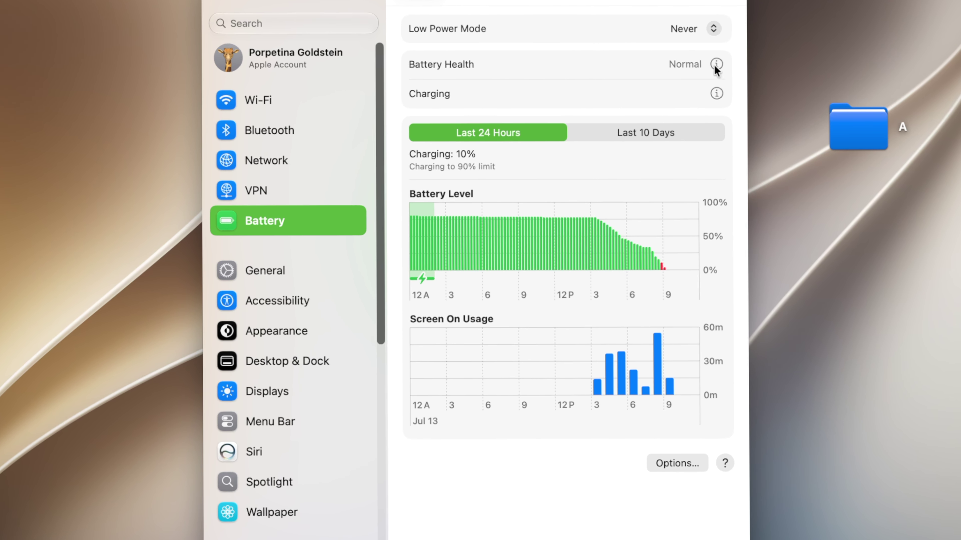
pyautogui.click(715, 94)
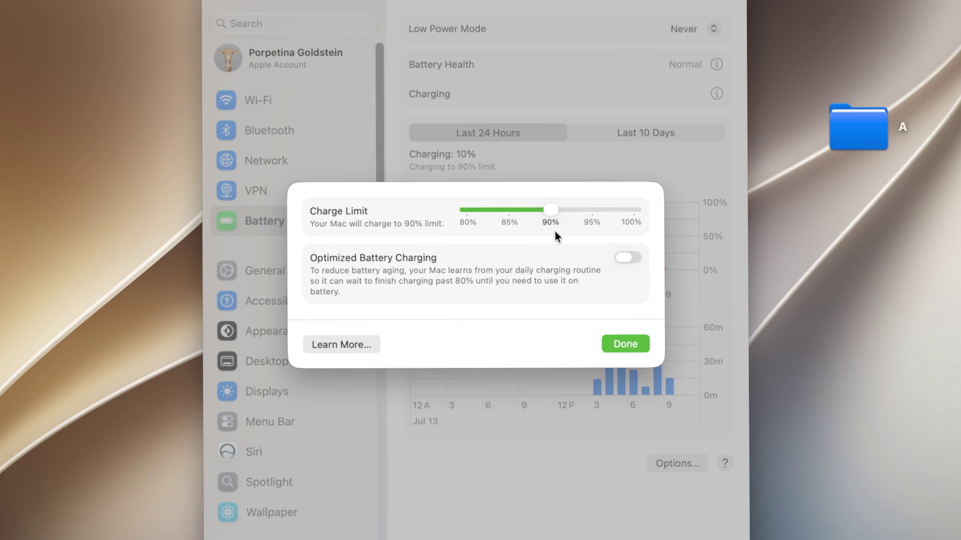
pyautogui.moveTo(536, 207); pyautogui.dragTo(623, 209)
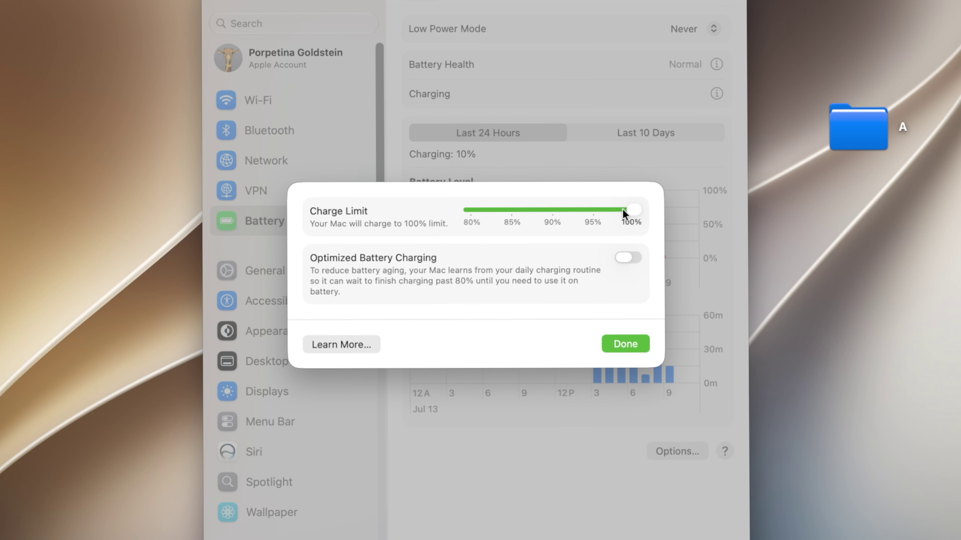
pyautogui.click(552, 208)
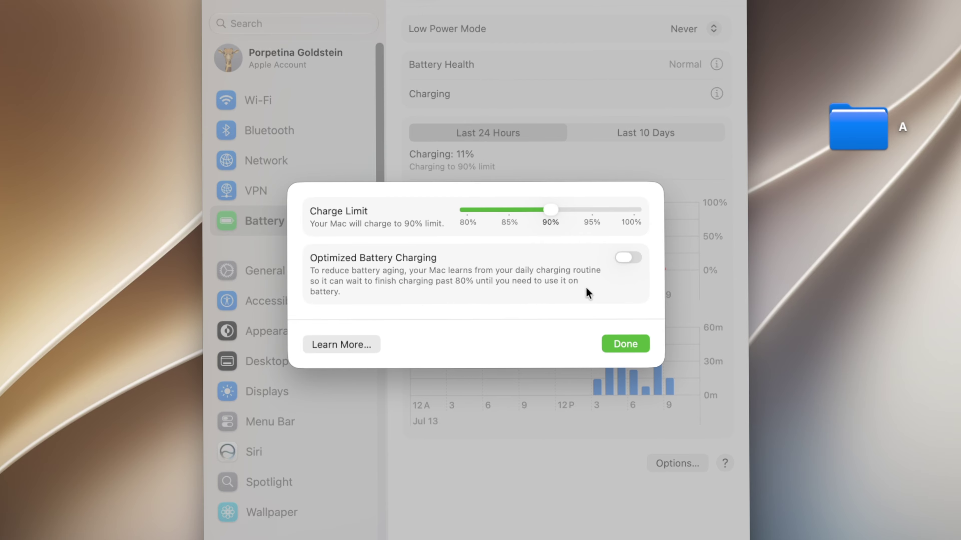
pyautogui.click(625, 258)
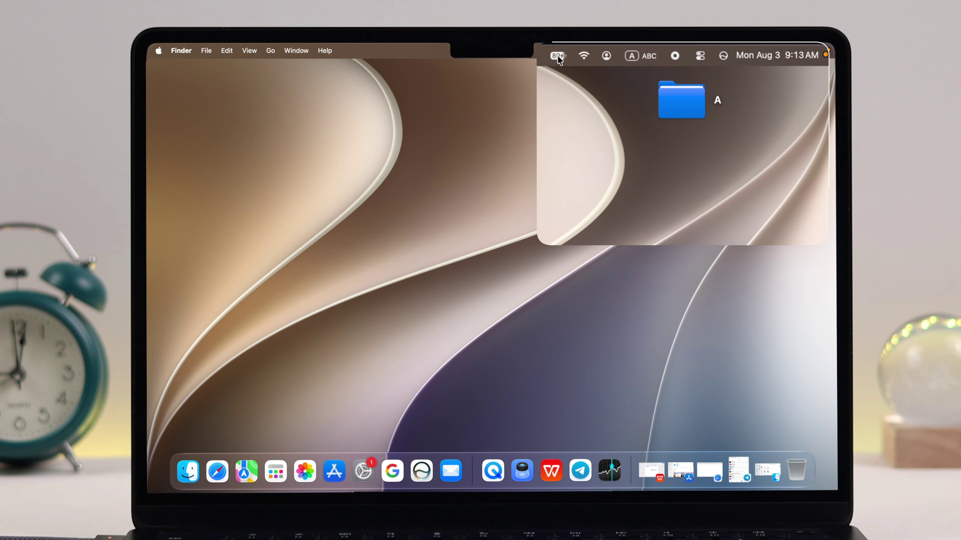
# Step: Check the Mac's battery status and charge level, and close the status display
pyautogui.click(555, 54)
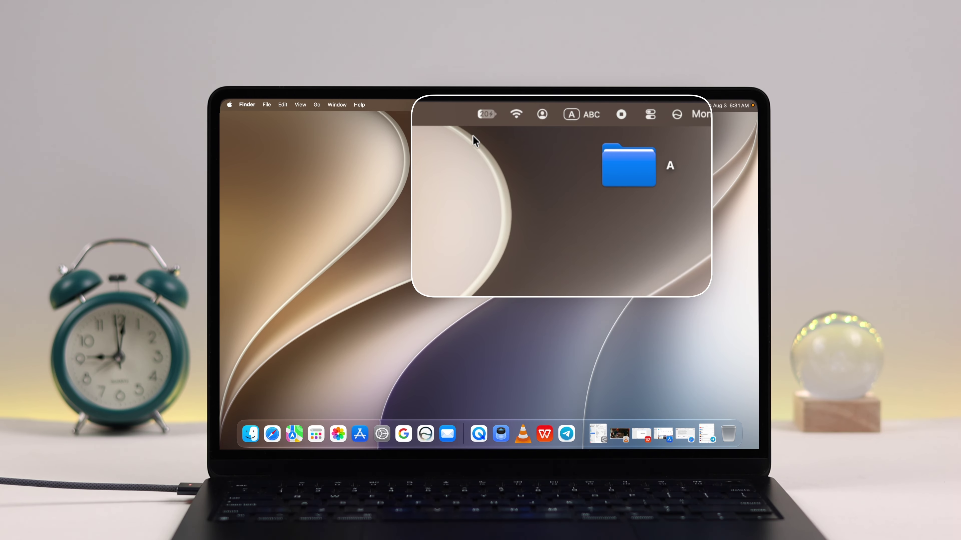
pyautogui.click(490, 109)
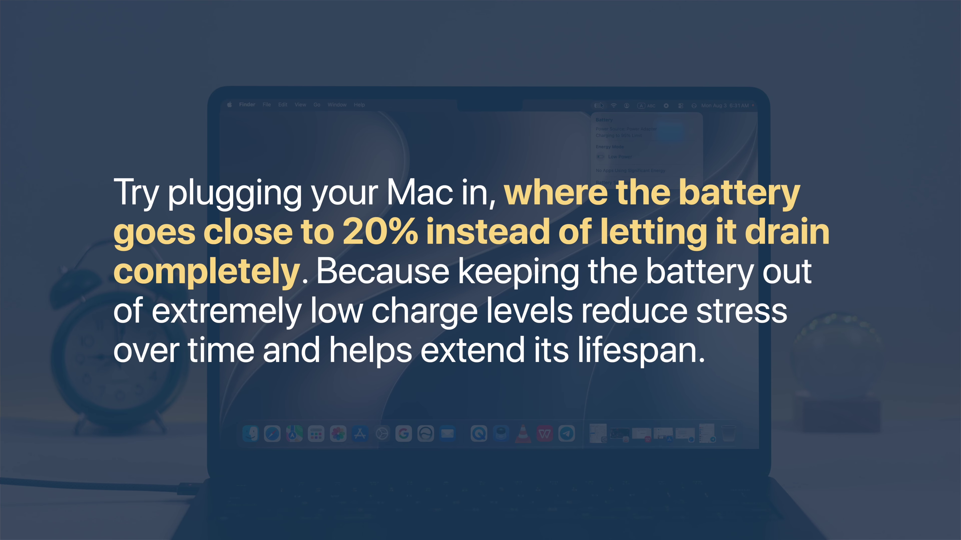
pyautogui.click(514, 246)
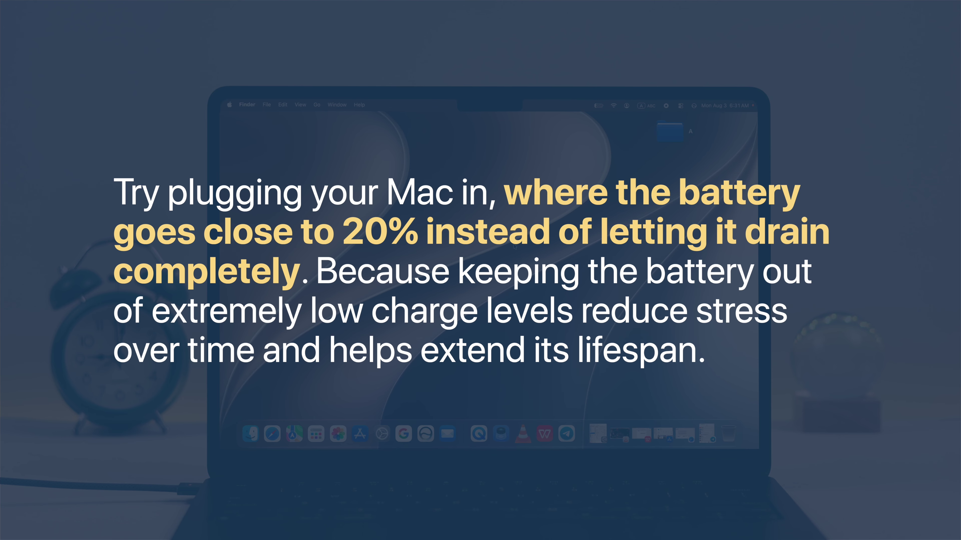